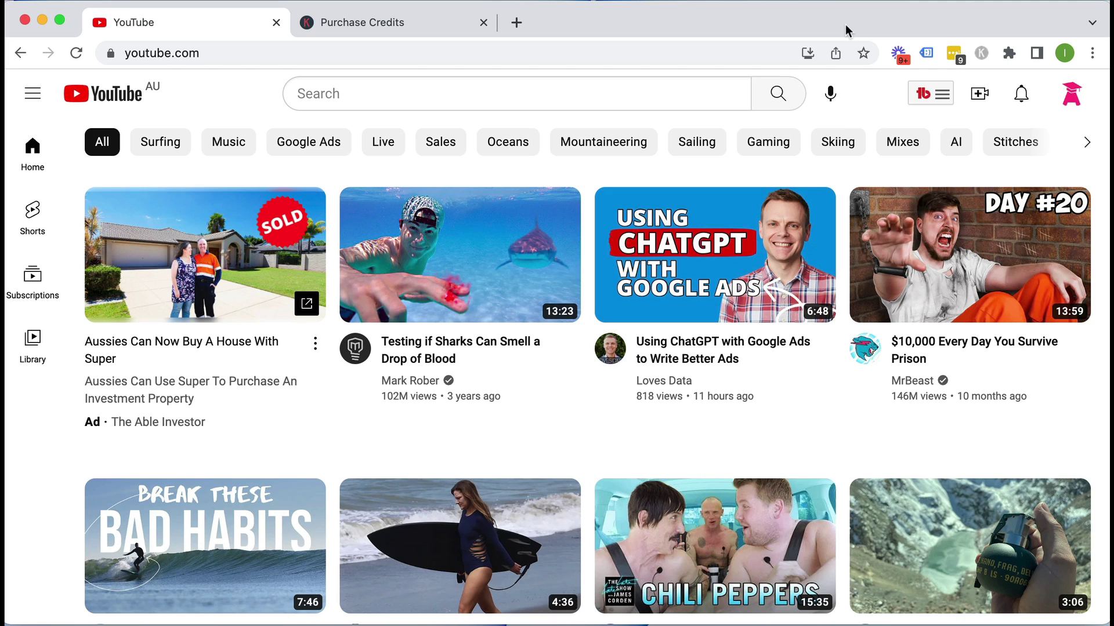
- Review the Keywords Everywhere credit packages, including the 100,000-credit option
{"action": "left_click", "coordinate": [351, 33]}
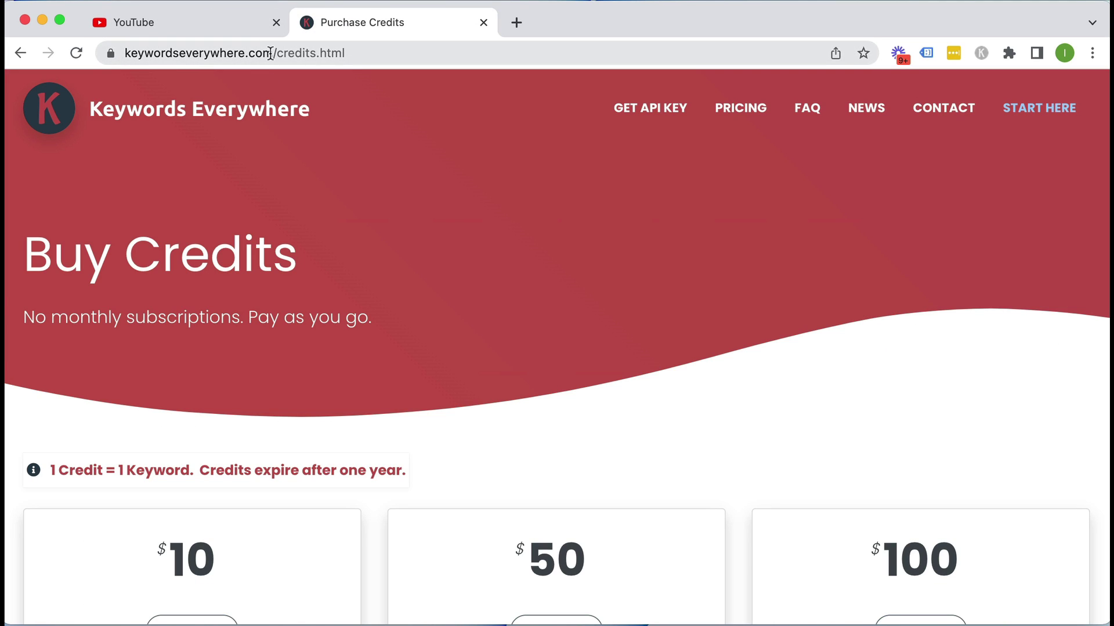
{"action": "scroll", "coordinate": [517, 251], "scroll_direction": "down", "scroll_amount": 5}
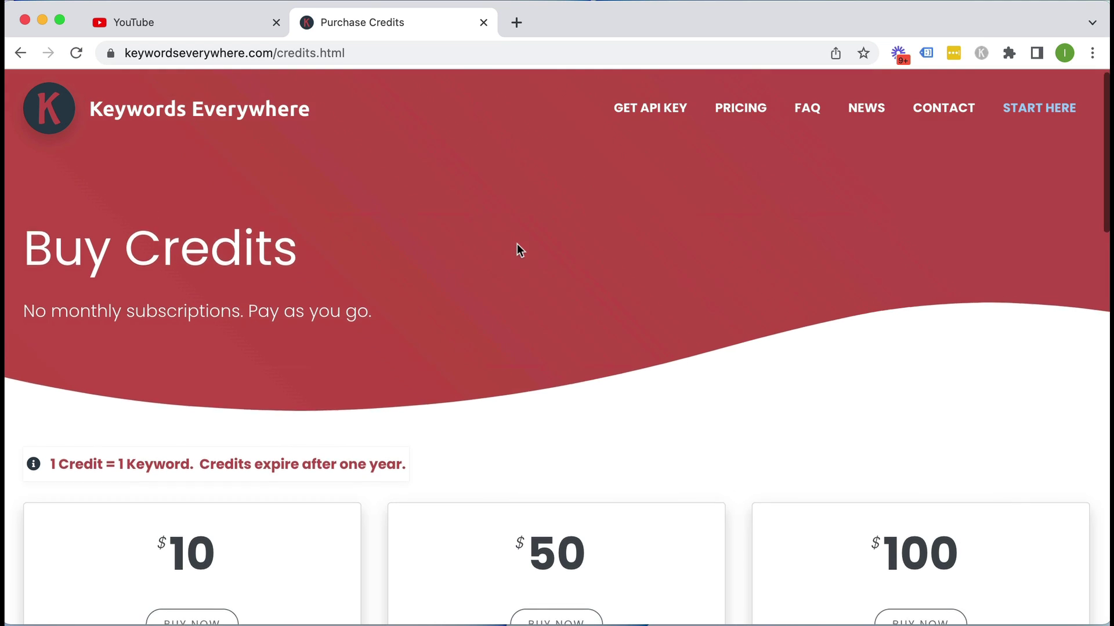
{"action": "scroll", "coordinate": [290, 371], "scroll_direction": "up", "scroll_amount": 2}
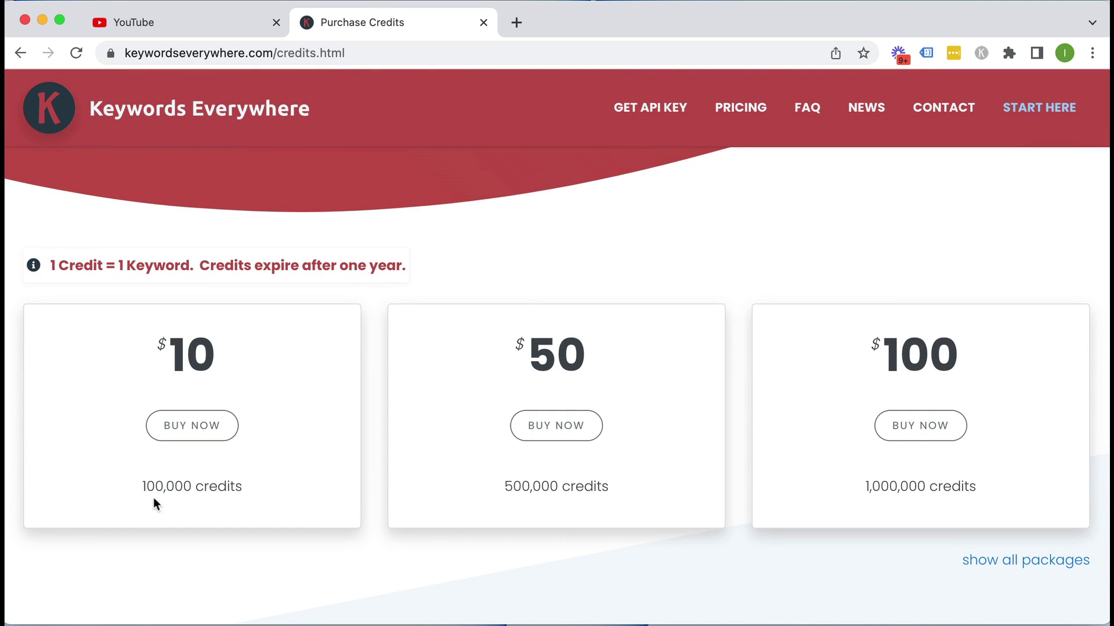
{"action": "left_click_drag", "start_coordinate": [141, 492], "coordinate": [240, 491]}
{"action": "left_click", "coordinate": [242, 495]}
{"action": "scroll", "coordinate": [337, 420], "scroll_direction": "up", "scroll_amount": 1}
{"action": "scroll", "coordinate": [337, 418], "scroll_direction": "up", "scroll_amount": 1}
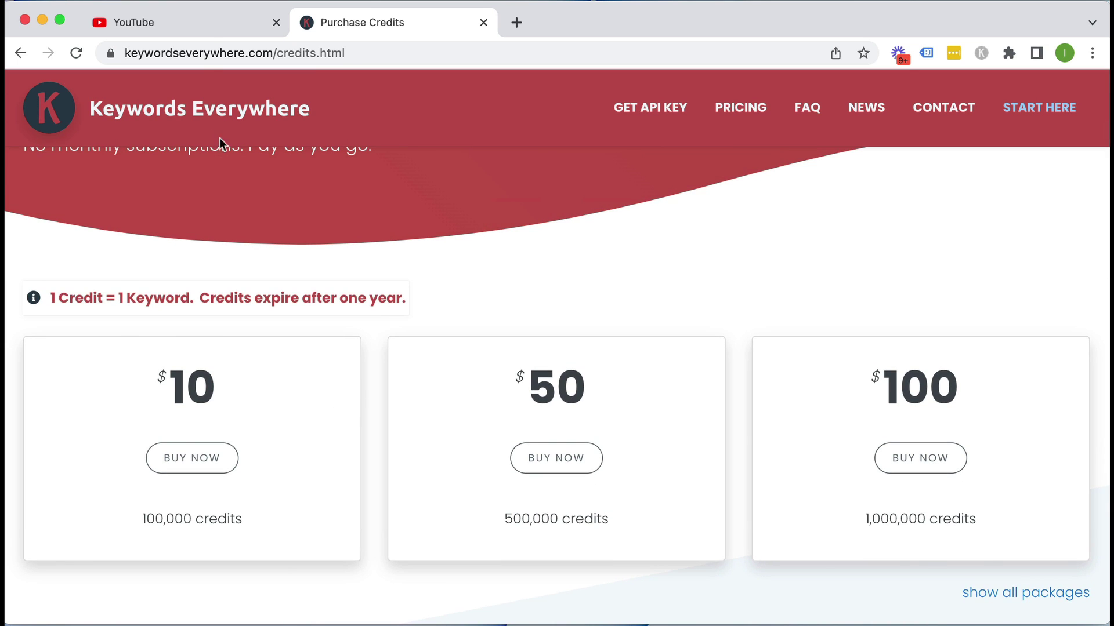
- Back on YouTube, switch the Keywords Everywhere extension on
{"action": "left_click", "coordinate": [199, 25]}
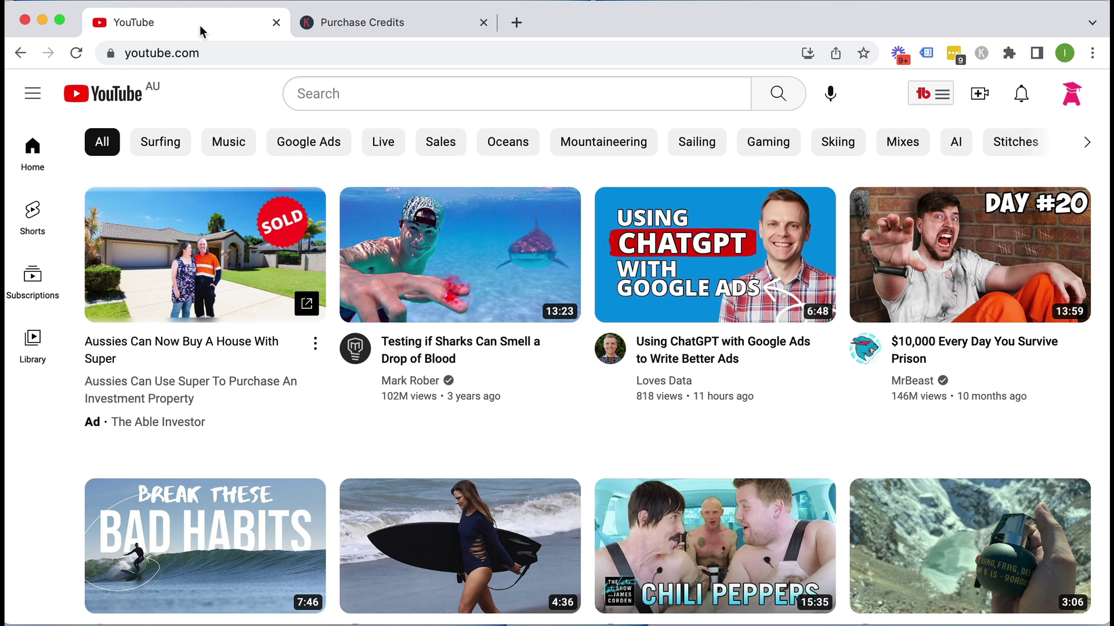
{"action": "left_click", "coordinate": [981, 55]}
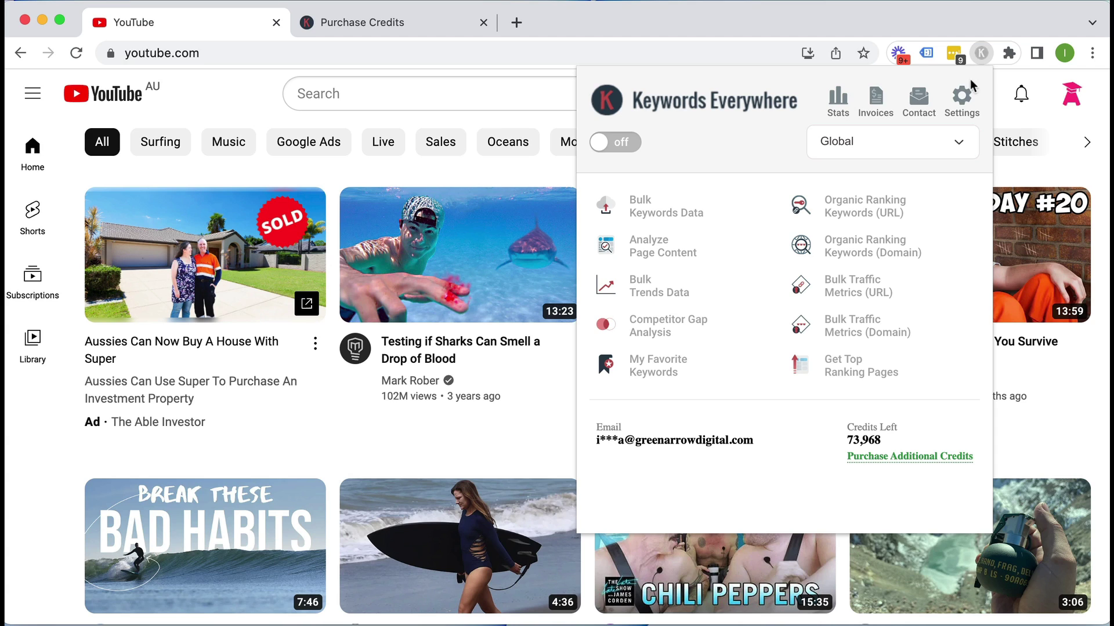
{"action": "left_click", "coordinate": [631, 145]}
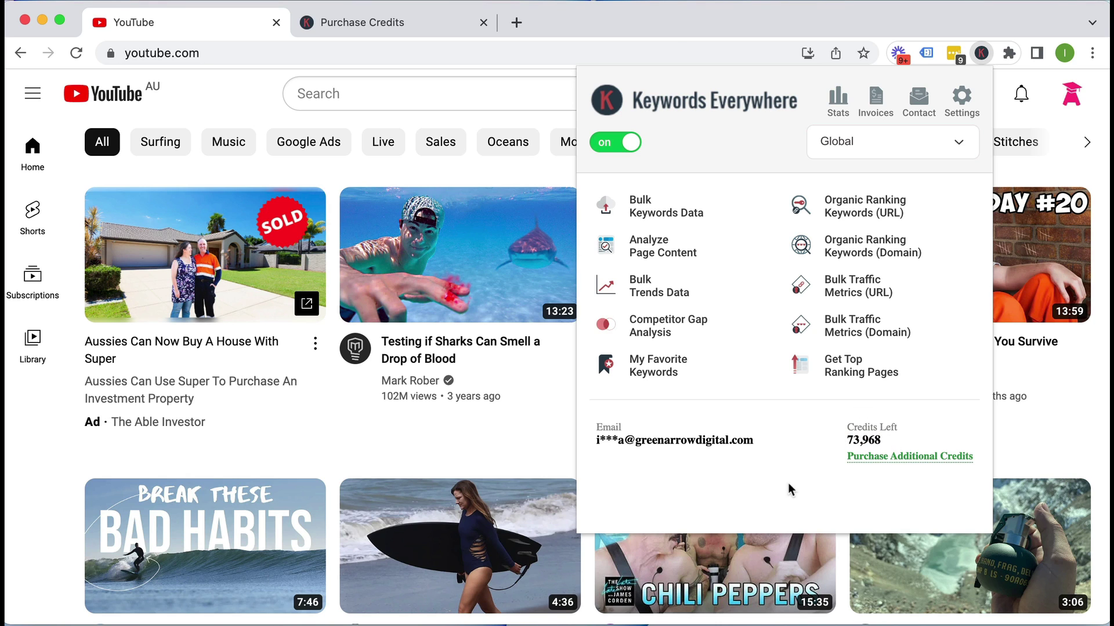
{"action": "left_click", "coordinate": [204, 101]}
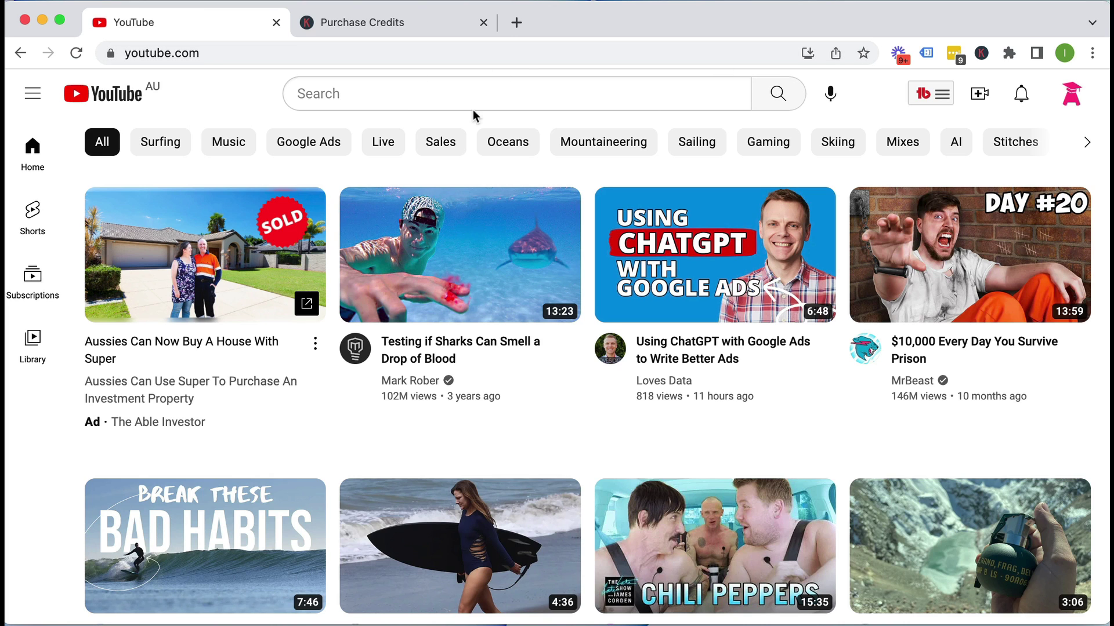
- Reload YouTube and enter 'google ads training' in the search box
{"action": "left_click", "coordinate": [75, 57]}
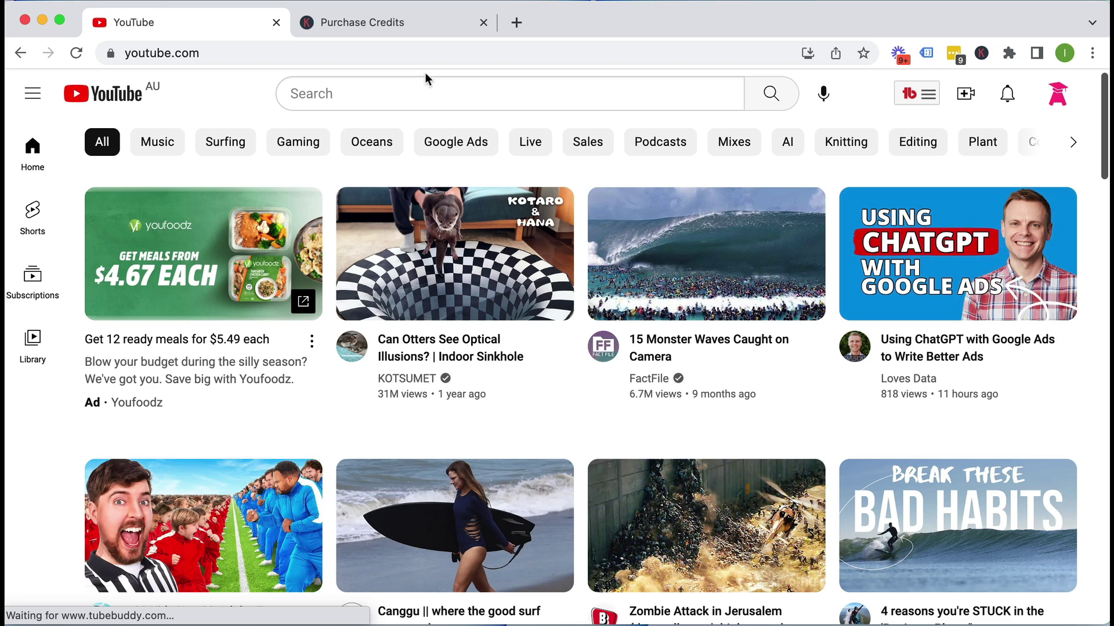
{"action": "left_click", "coordinate": [458, 103]}
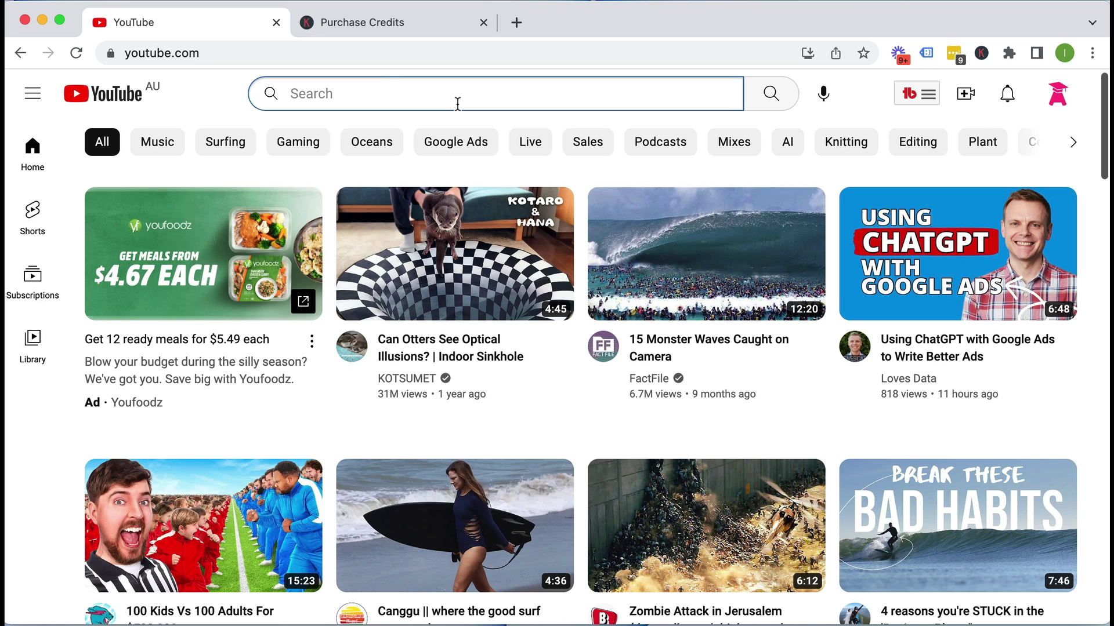
{"action": "type", "text": "google ads training"}
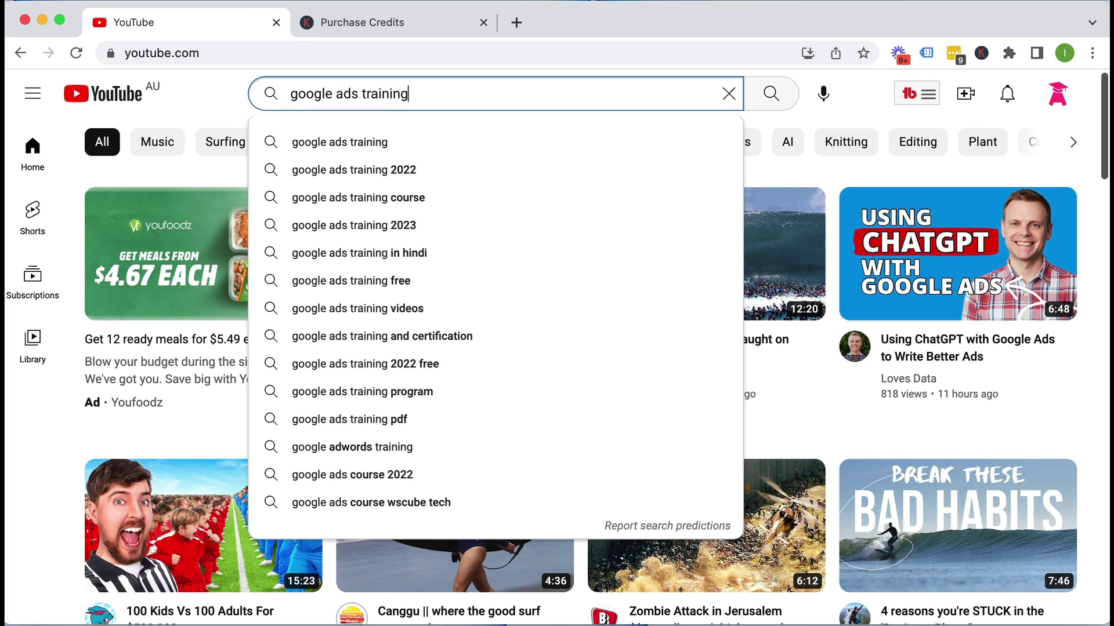
- Search 'google ads training' and check its 4,400/mo volume, $0.81 CPC and 39/100 difficulty
{"action": "key", "text": "Return"}
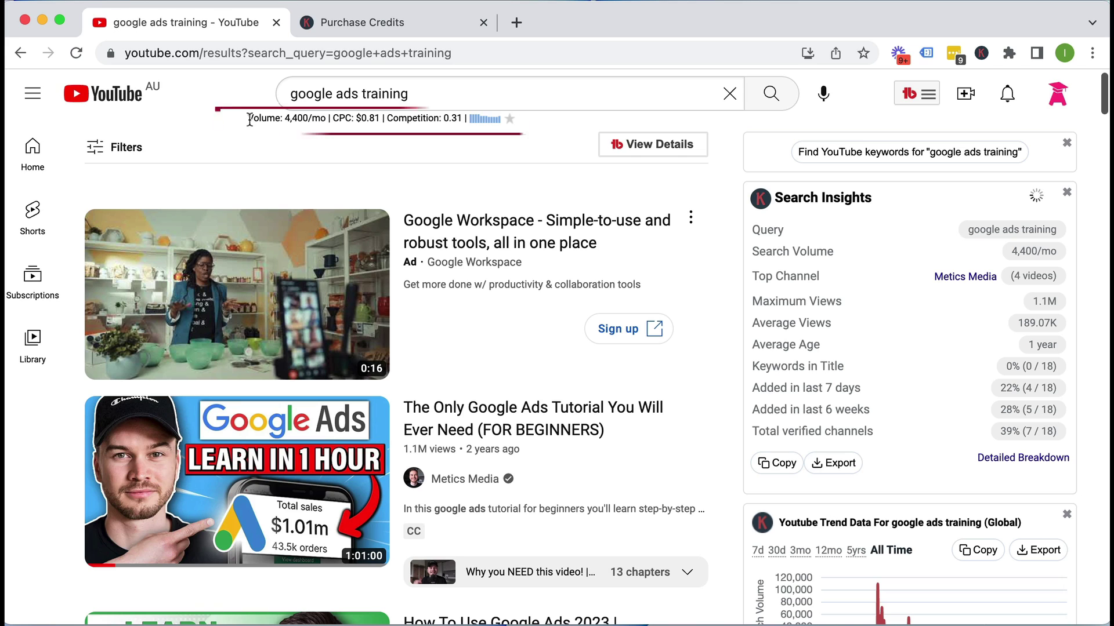
{"action": "left_click_drag", "start_coordinate": [247, 125], "coordinate": [435, 129]}
{"action": "left_click", "coordinate": [436, 129]}
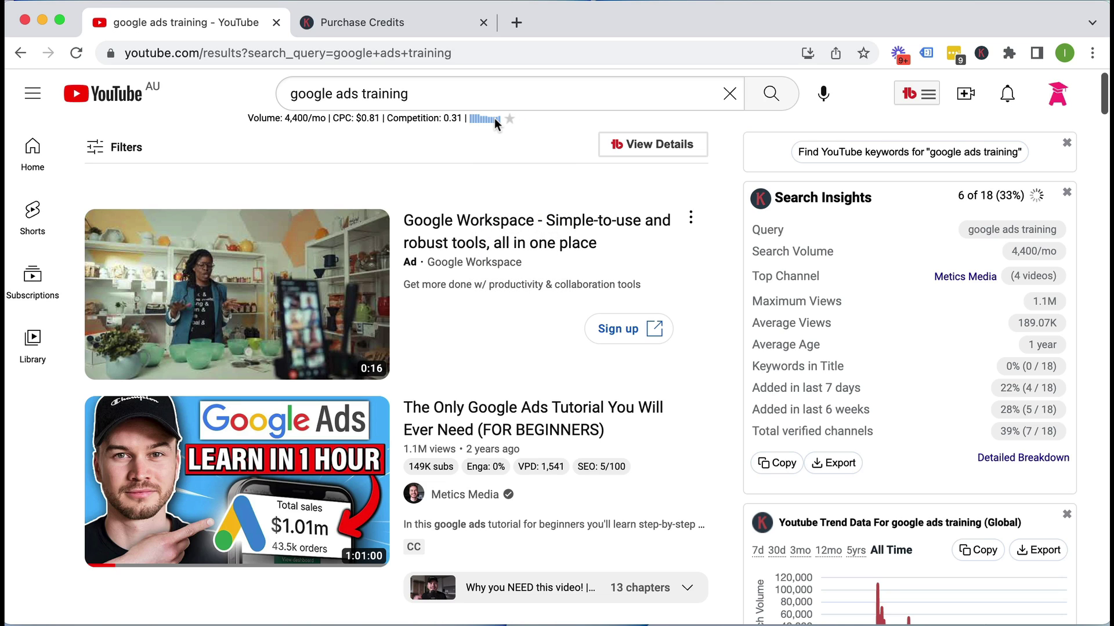
{"action": "mouse_move", "coordinate": [494, 117]}
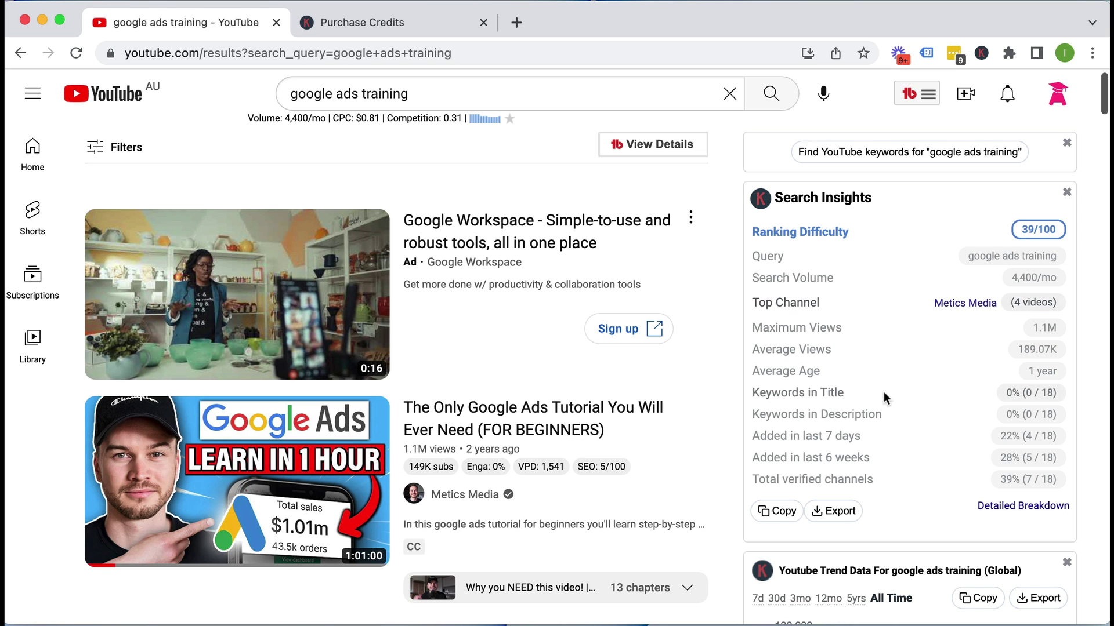
- Scroll the Most Used Tags volumes, noting 9,900 for 'google ads course', then return to the top
{"action": "scroll", "coordinate": [883, 394], "scroll_direction": "down", "scroll_amount": 5}
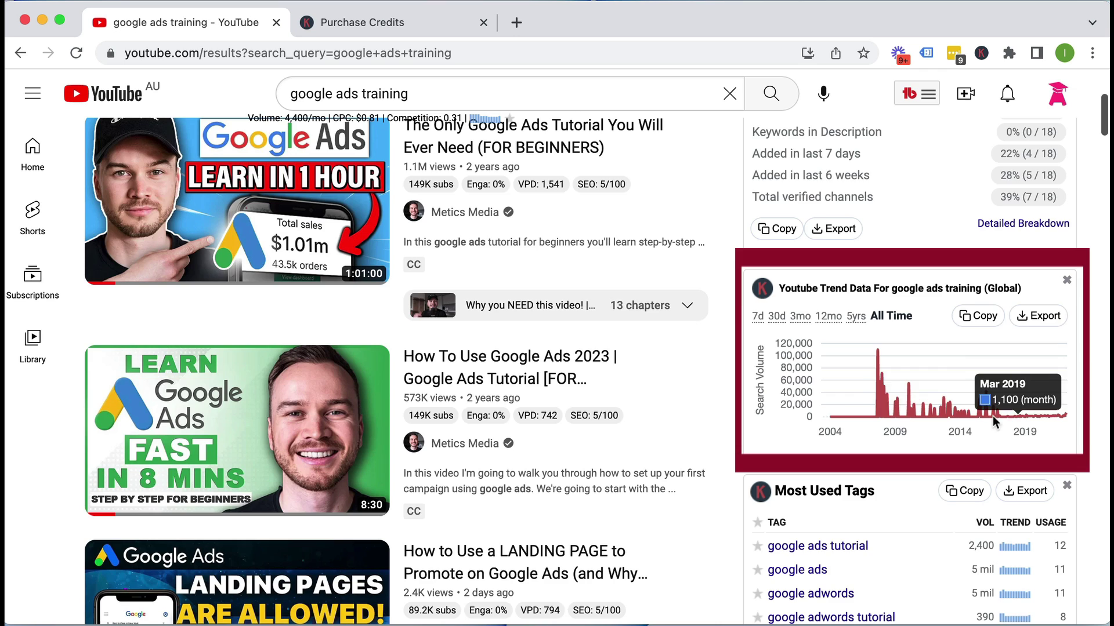
{"action": "scroll", "coordinate": [986, 406], "scroll_direction": "down", "scroll_amount": 4}
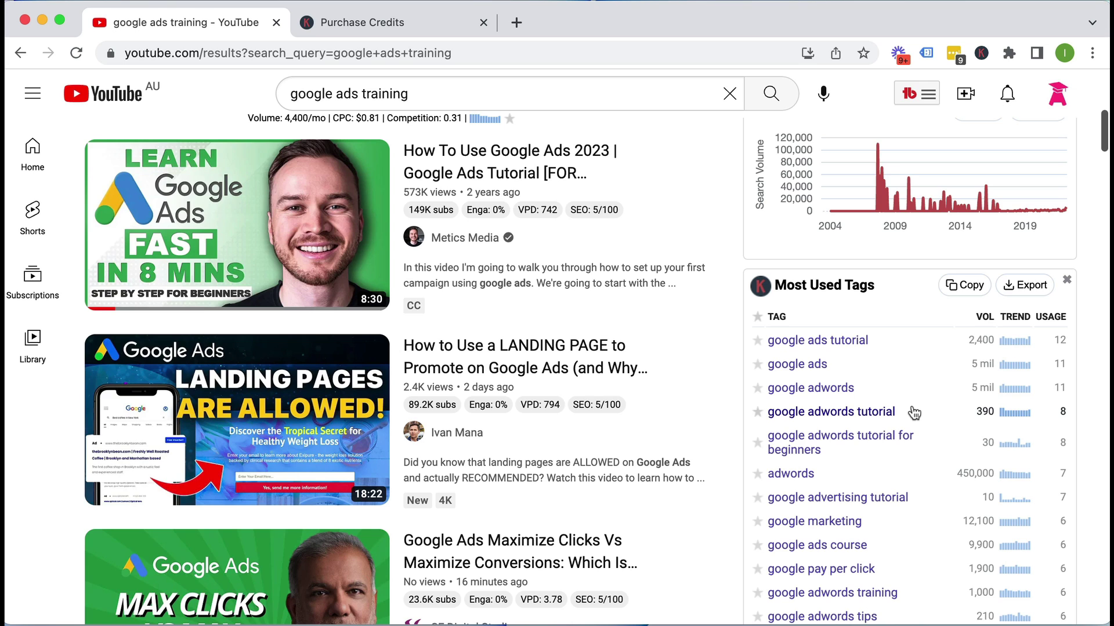
{"action": "scroll", "coordinate": [914, 413], "scroll_direction": "down", "scroll_amount": 4}
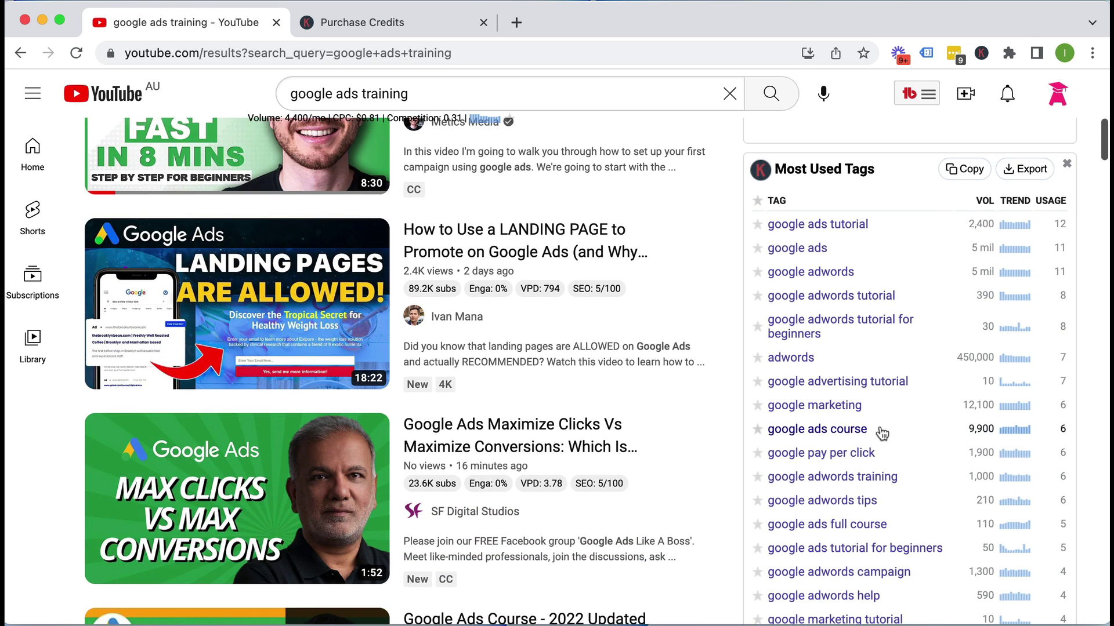
{"action": "double_click", "coordinate": [965, 427]}
{"action": "scroll", "coordinate": [901, 438], "scroll_direction": "up", "scroll_amount": 15}
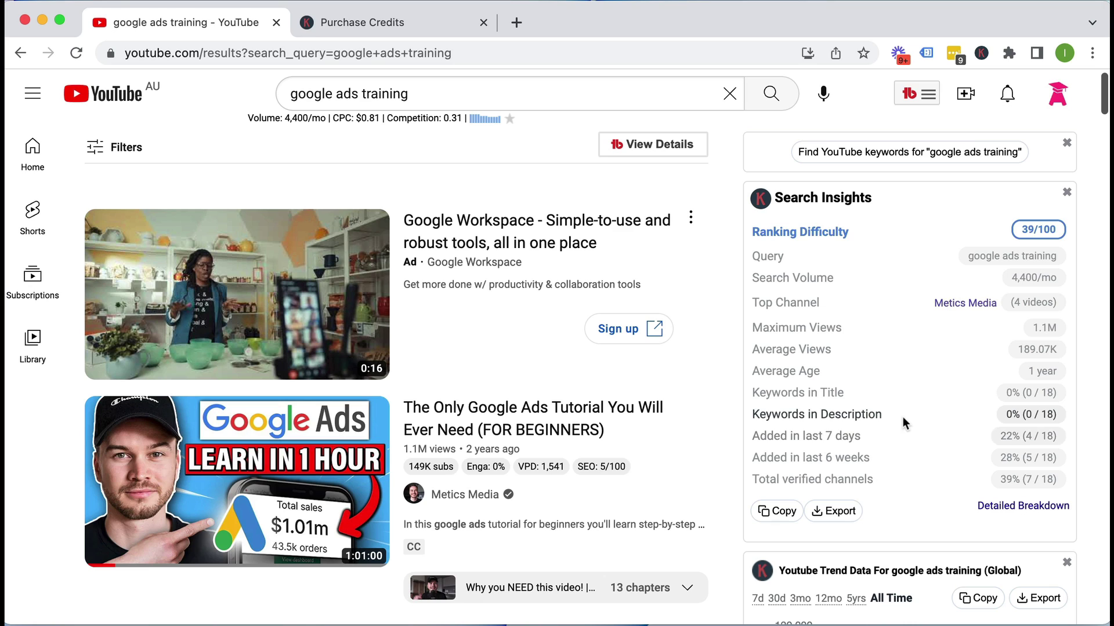
- Check the search-suggestion keyword volumes, then scroll to the 'Find YouTube keywords' link for 'google ads training'
{"action": "left_click", "coordinate": [463, 99]}
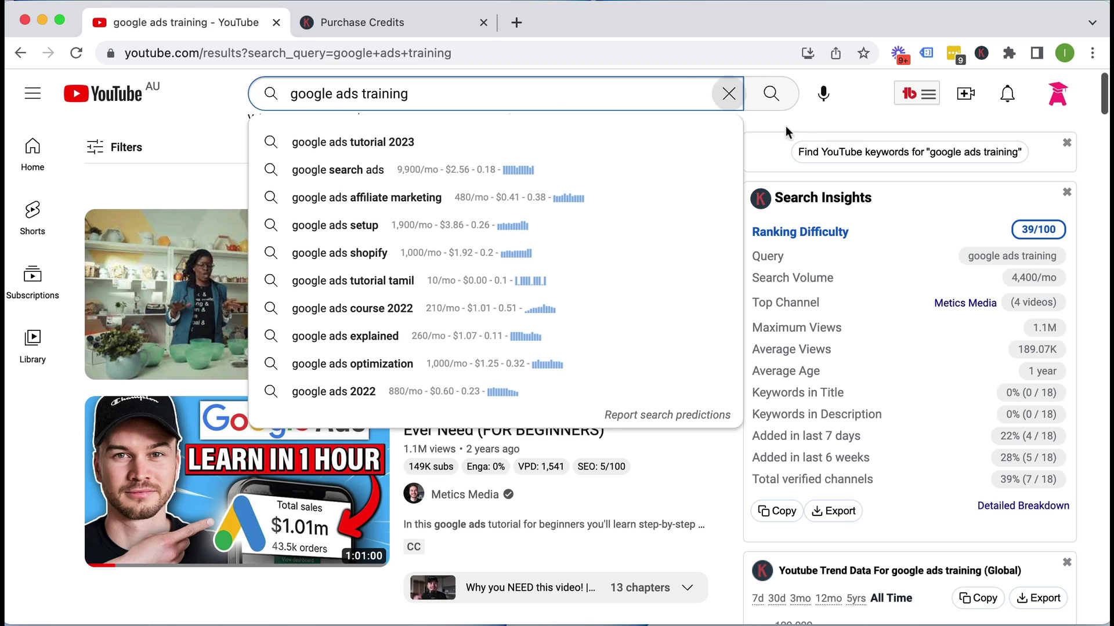
{"action": "left_click", "coordinate": [819, 123]}
{"action": "scroll", "coordinate": [817, 313], "scroll_direction": "down", "scroll_amount": 5}
{"action": "scroll", "coordinate": [817, 313], "scroll_direction": "down", "scroll_amount": 2}
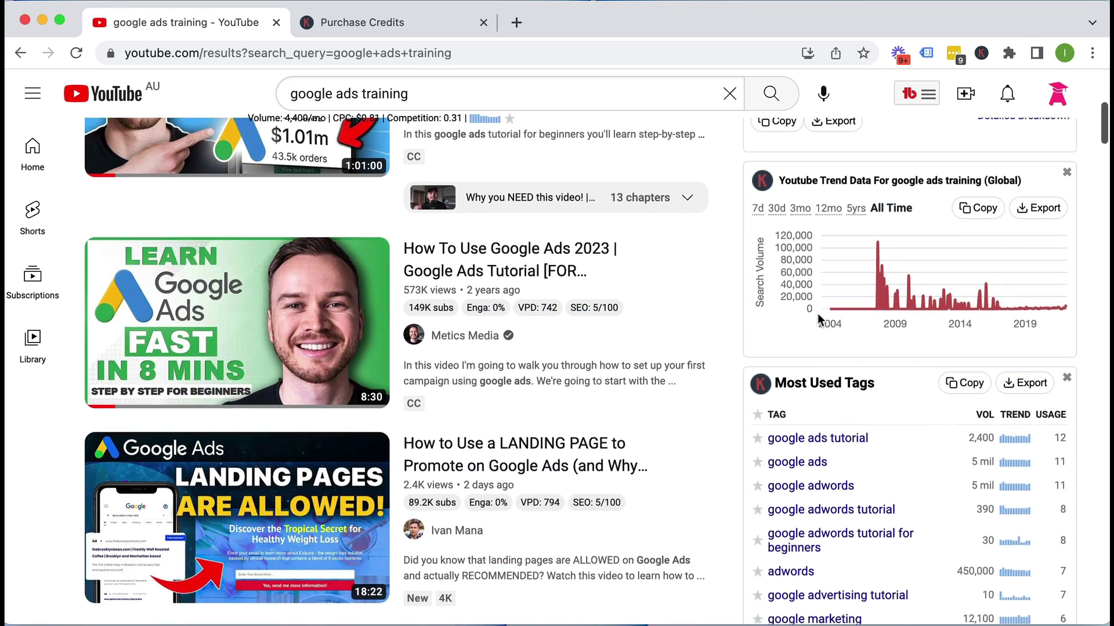
{"action": "scroll", "coordinate": [820, 313], "scroll_direction": "up", "scroll_amount": 5}
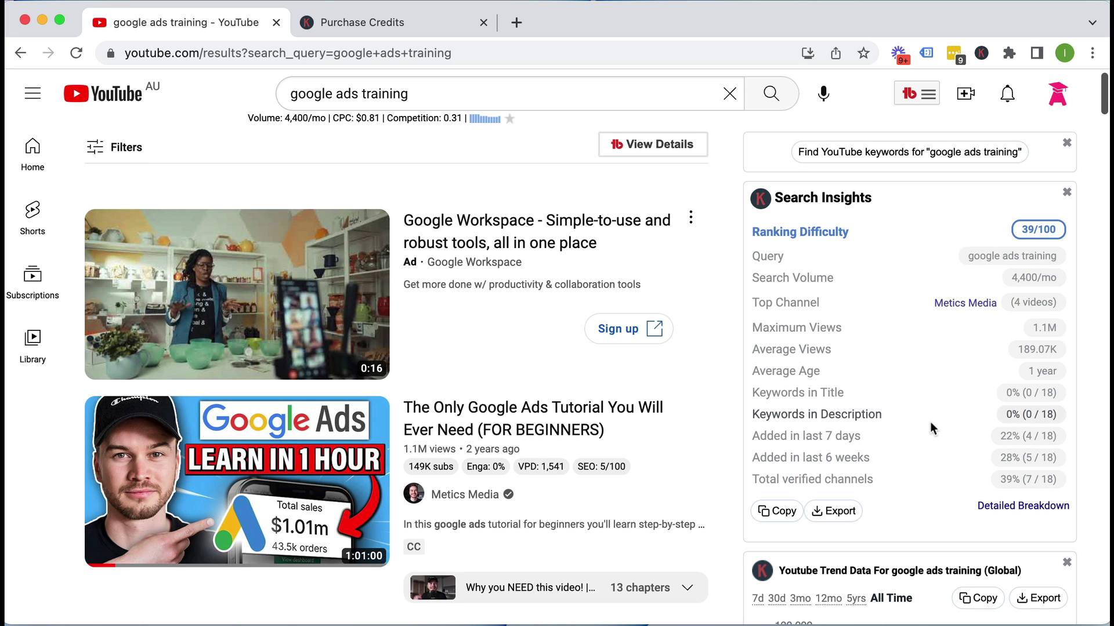
{"action": "scroll", "coordinate": [930, 422], "scroll_direction": "down", "scroll_amount": 1}
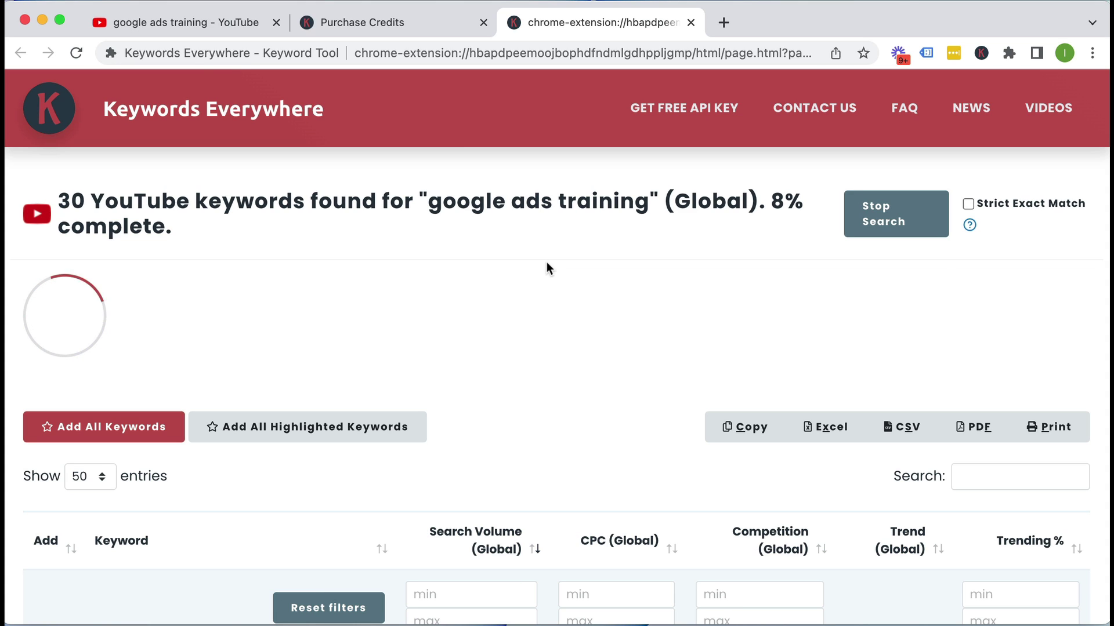
- Scroll through the 76 related YouTube keywords sorted by global search volume, with CPC and competition
{"action": "triple_click", "coordinate": [720, 193]}
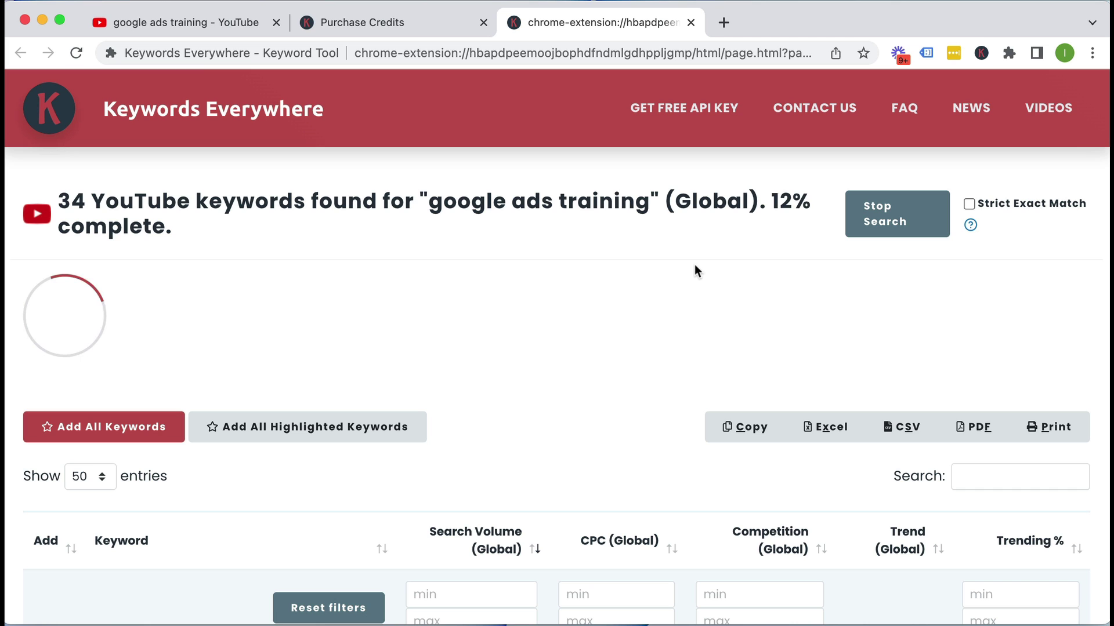
{"action": "scroll", "coordinate": [566, 247], "scroll_direction": "down", "scroll_amount": 3}
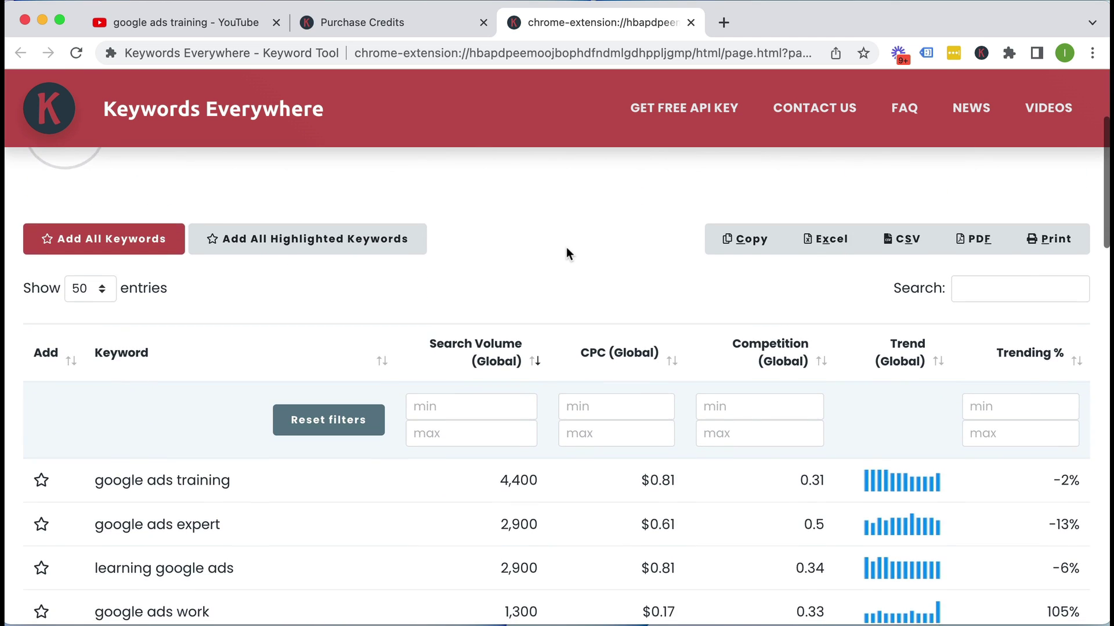
{"action": "scroll", "coordinate": [566, 247], "scroll_direction": "down", "scroll_amount": 1}
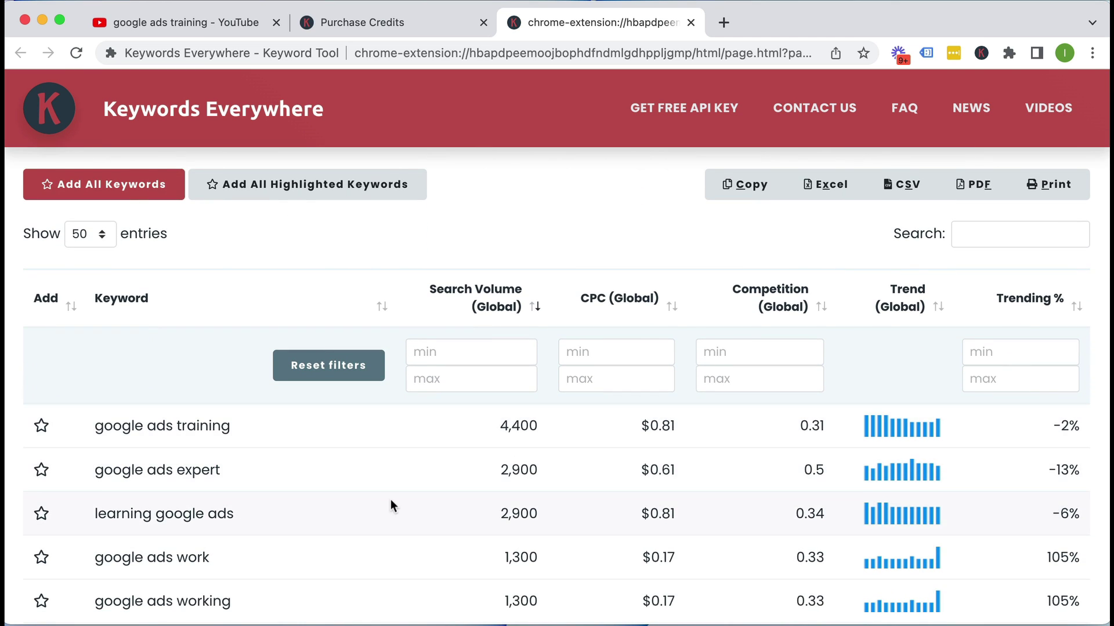
{"action": "scroll", "coordinate": [391, 499], "scroll_direction": "down", "scroll_amount": 2}
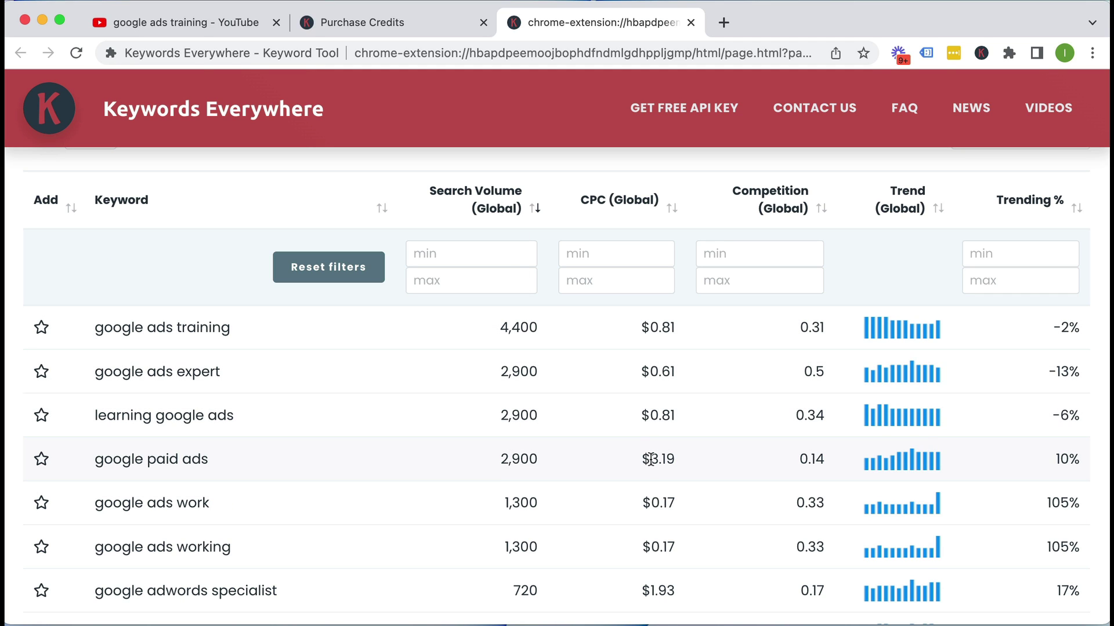
{"action": "scroll", "coordinate": [689, 397], "scroll_direction": "down", "scroll_amount": 2}
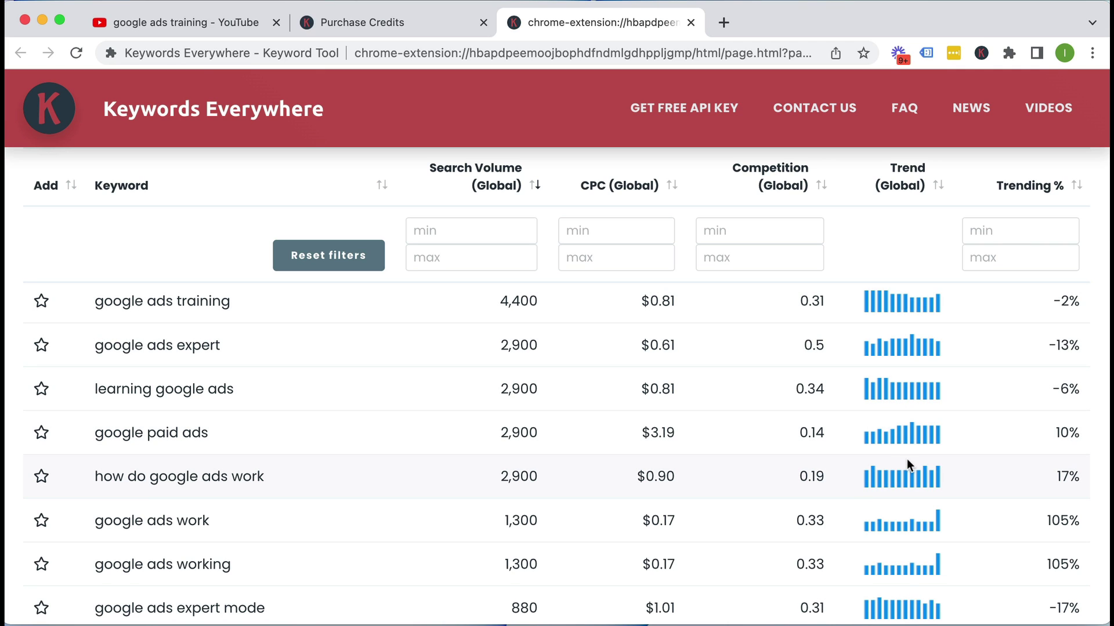
{"action": "scroll", "coordinate": [907, 459], "scroll_direction": "down", "scroll_amount": 2}
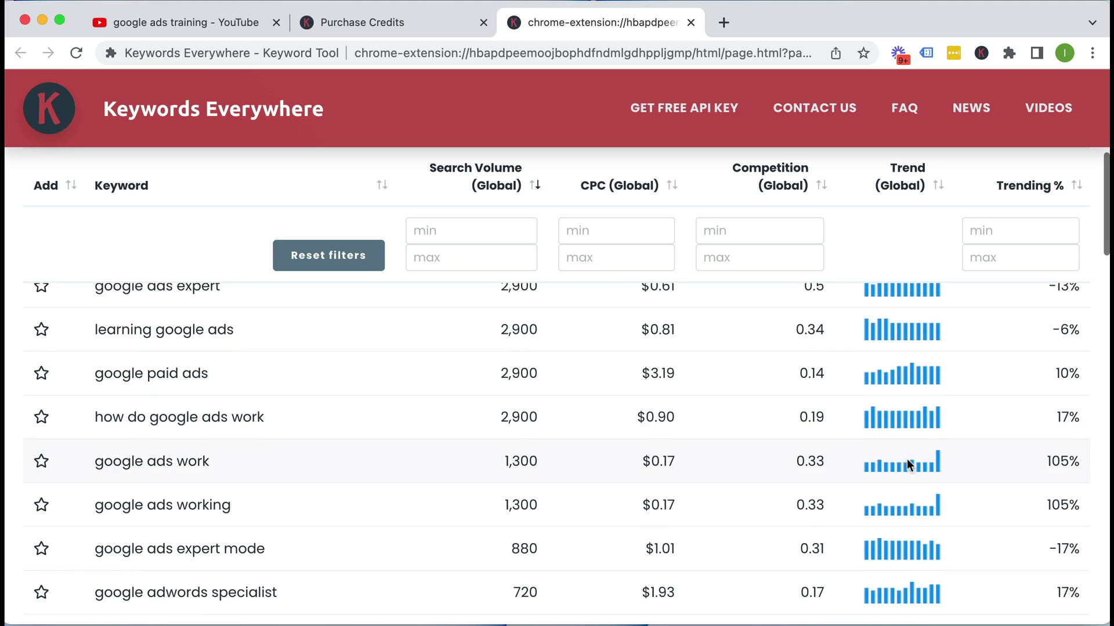
{"action": "scroll", "coordinate": [908, 464], "scroll_direction": "down", "scroll_amount": 5}
{"action": "scroll", "coordinate": [908, 464], "scroll_direction": "down", "scroll_amount": 5}
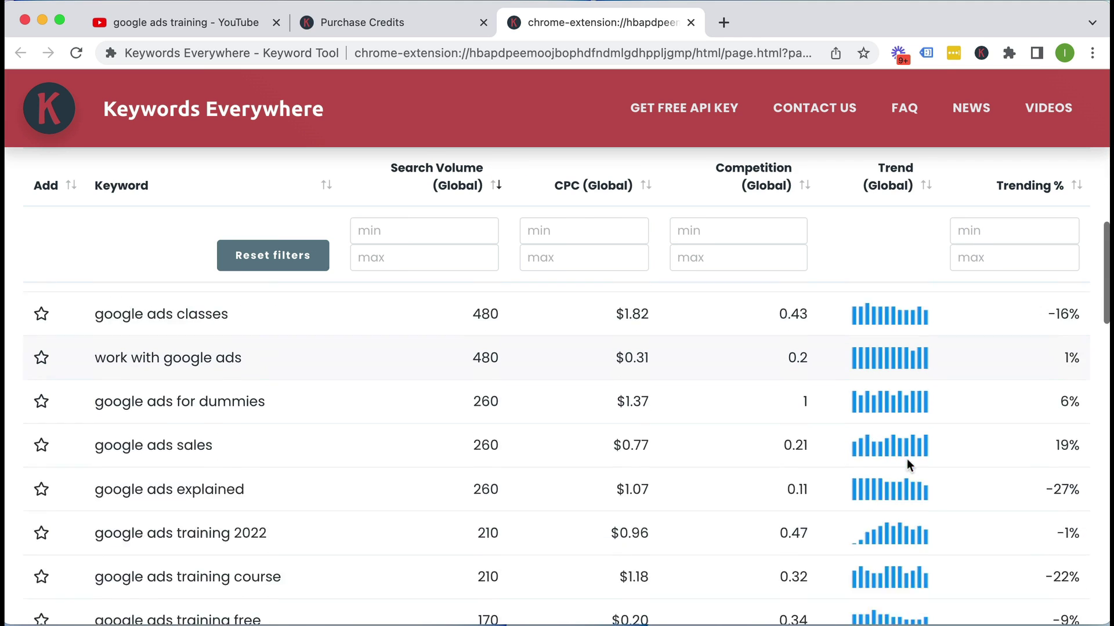
{"action": "scroll", "coordinate": [940, 434], "scroll_direction": "up", "scroll_amount": 4}
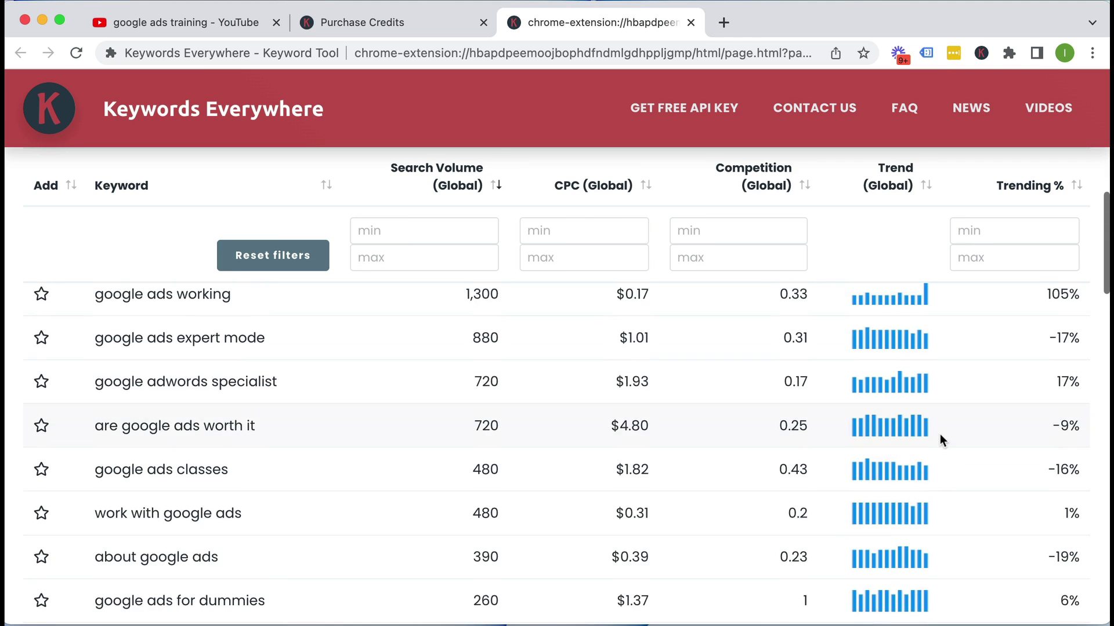
{"action": "scroll", "coordinate": [940, 433], "scroll_direction": "up", "scroll_amount": 8}
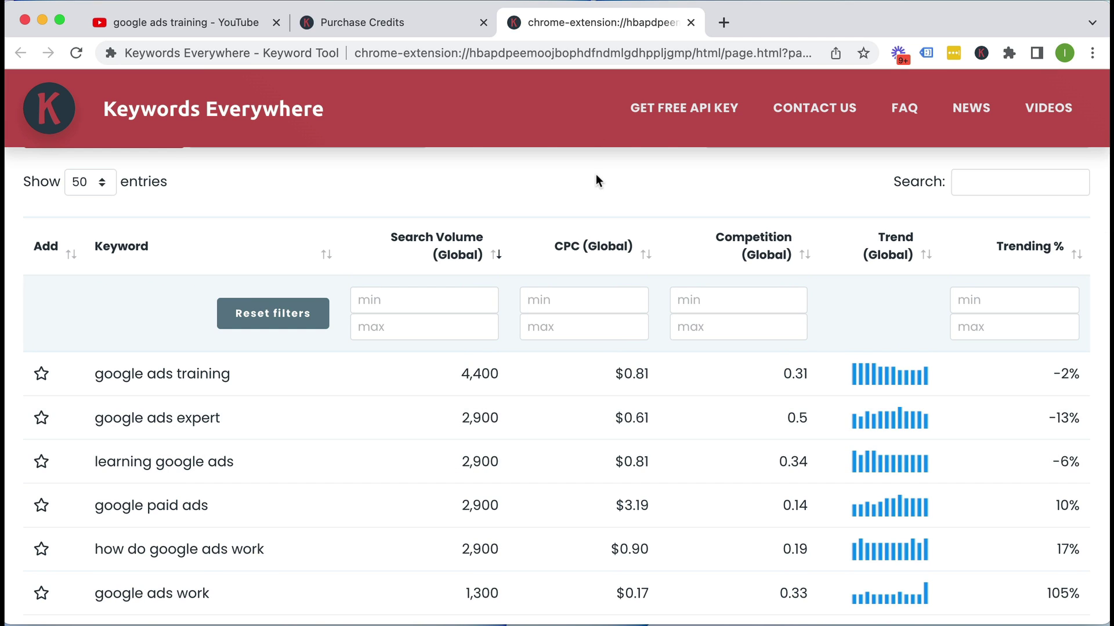
{"action": "scroll", "coordinate": [596, 174], "scroll_direction": "up", "scroll_amount": 5}
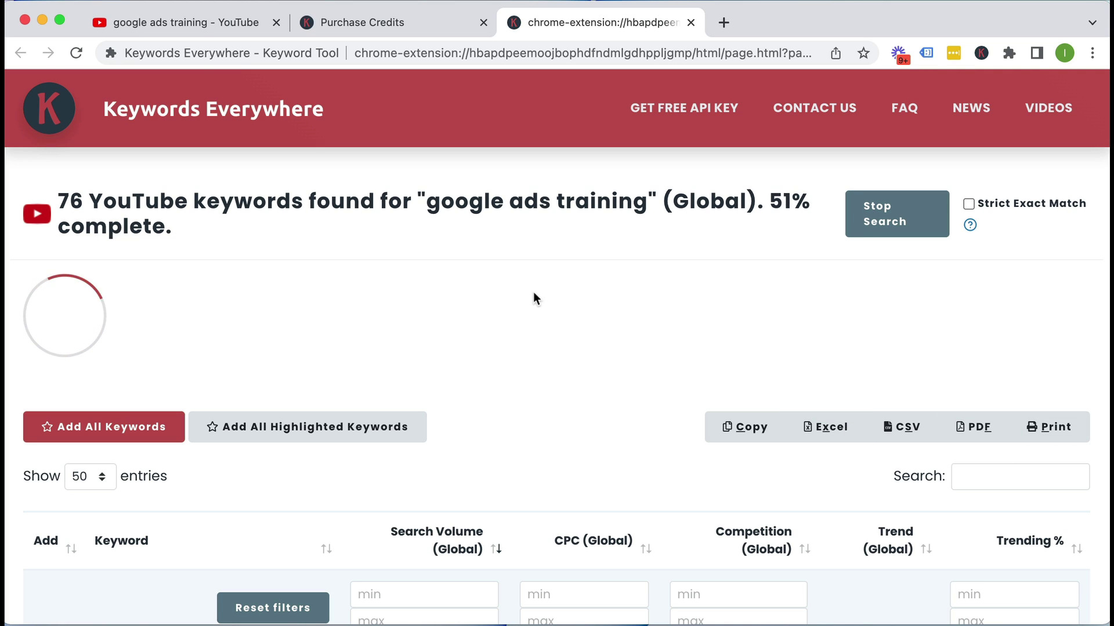
- Switch back to the 'google ads training - YouTube' results tab
{"action": "left_click", "coordinate": [170, 23]}
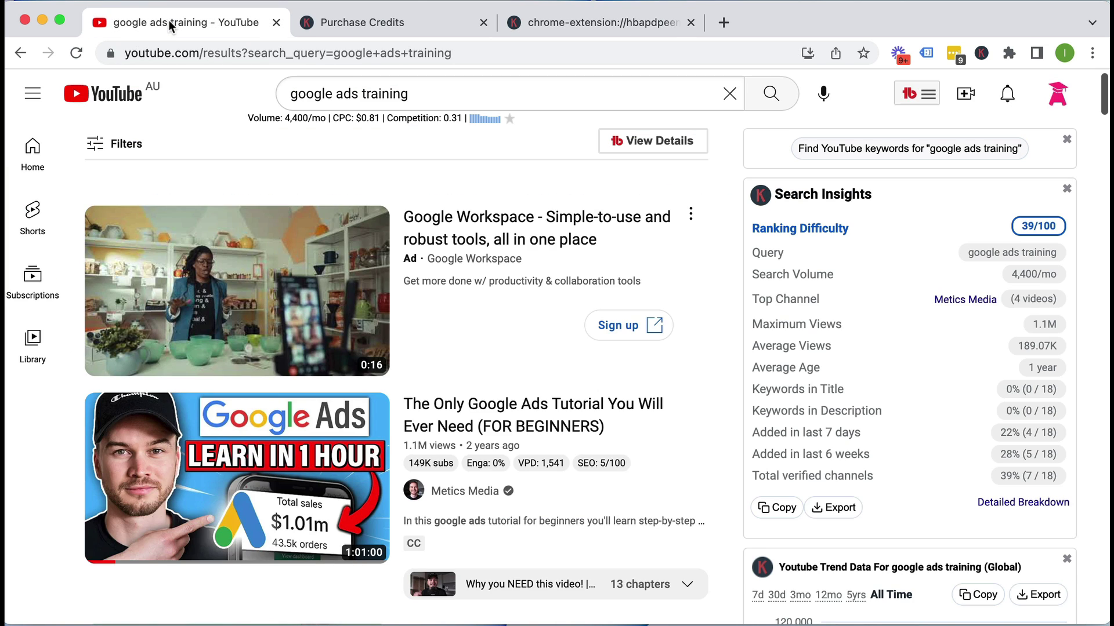